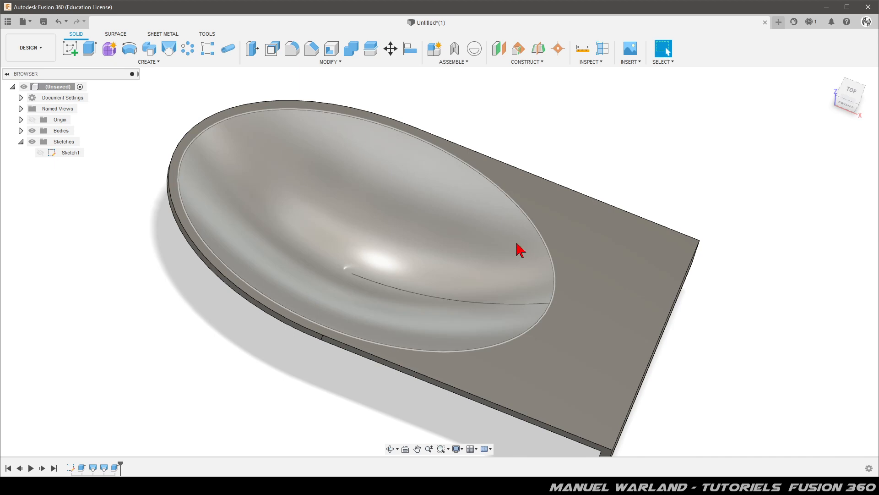
click(851, 91)
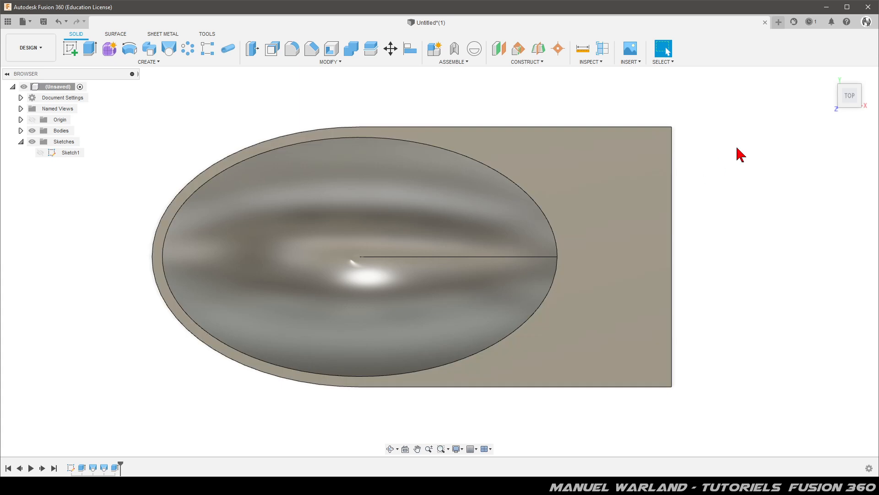
click(829, 75)
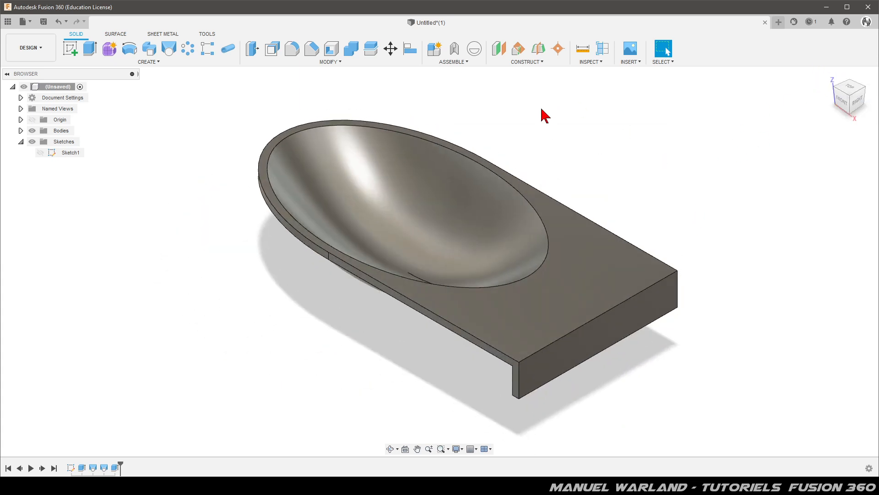
- Create a new design and start a sketch on the horizontal XY plane
click(779, 22)
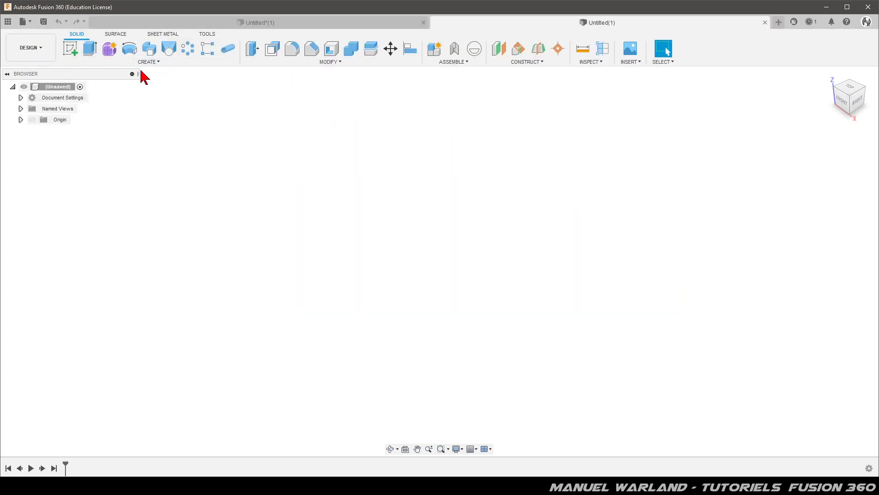
click(69, 49)
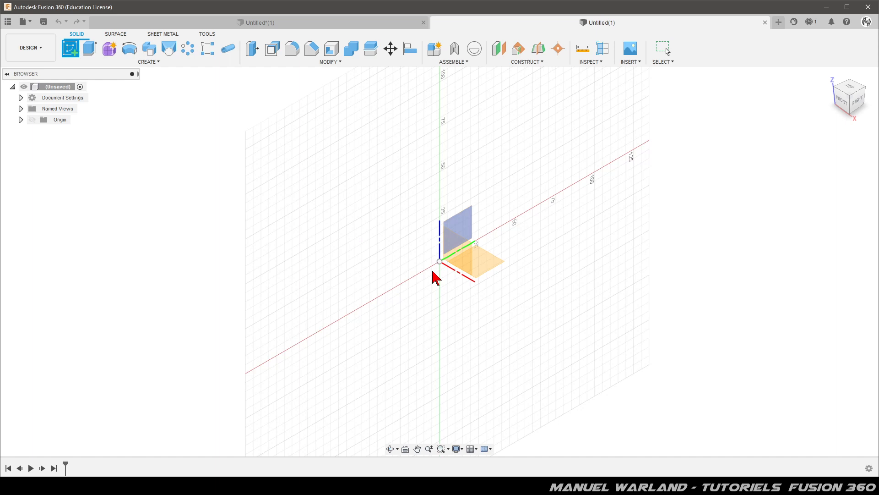
click(496, 269)
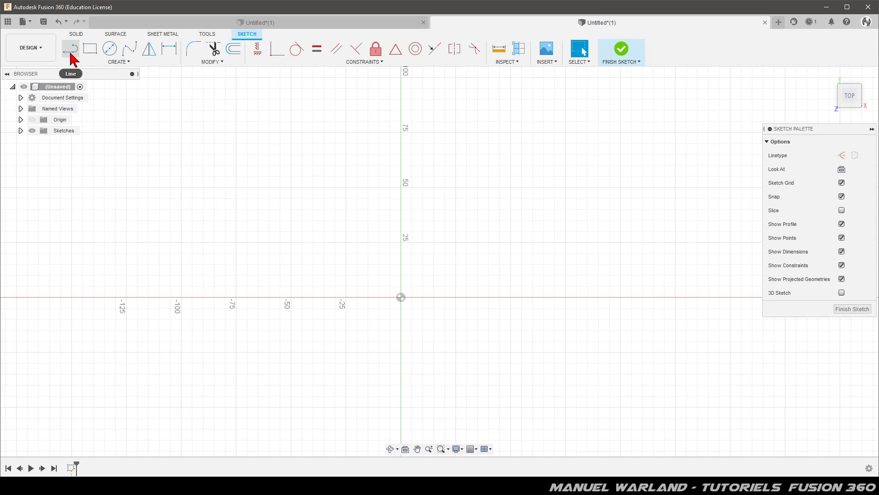
- Draw an ellipse centred on the origin, 80 mm wide and about 50 mm high, and place its width dimension above it
click(118, 62)
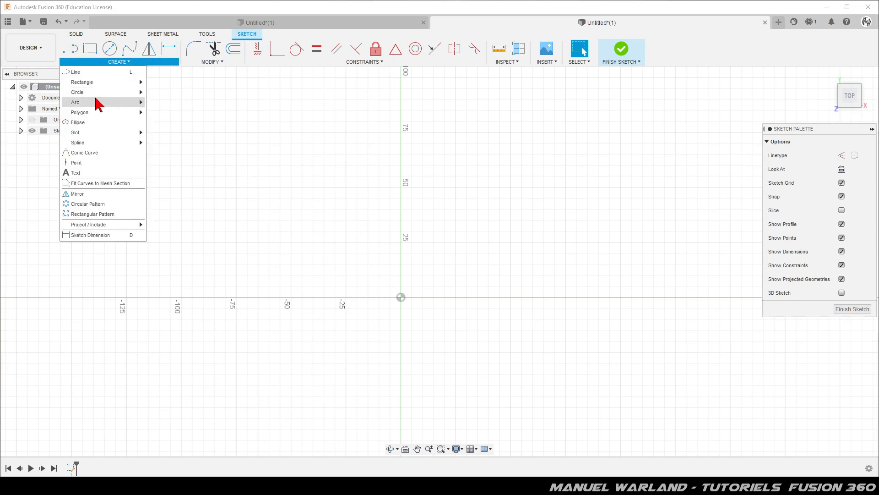
click(95, 123)
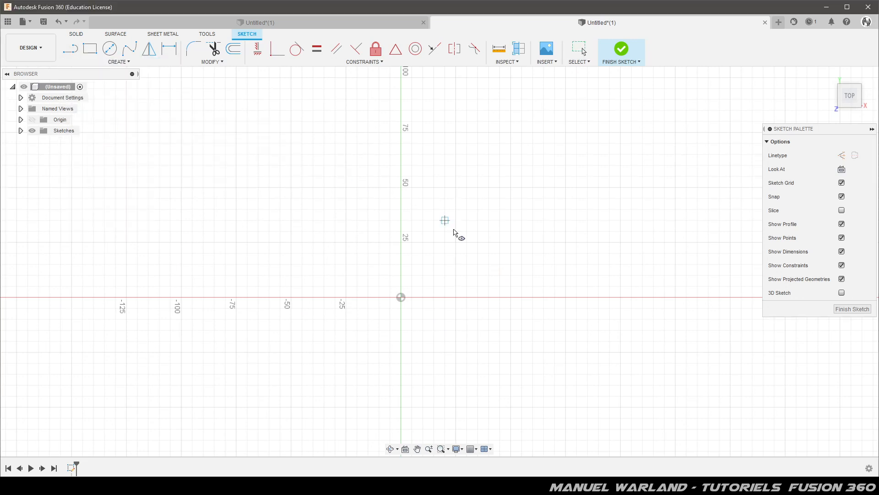
click(400, 297)
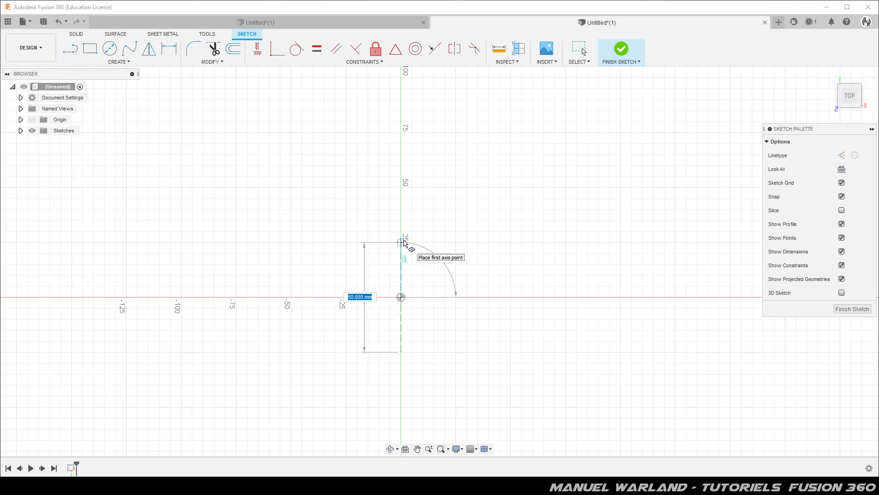
click(403, 242)
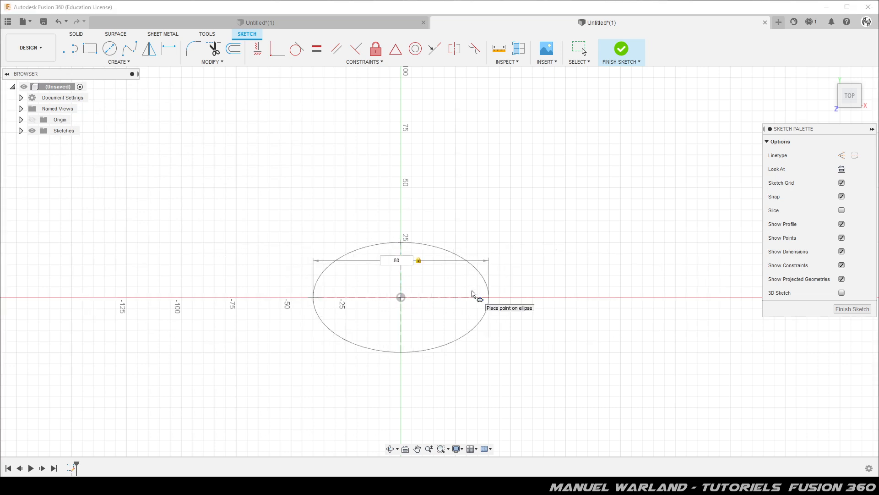
key(Return)
drag(399, 278, 363, 209)
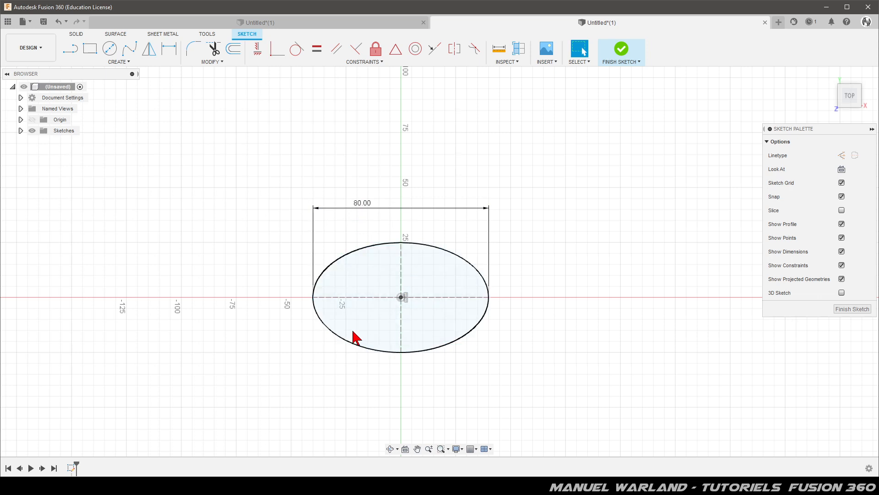
- Dimension the ellipse's vertical axis to 50 mm, with the dimension placed beside the ellipse
key(d)
click(401, 270)
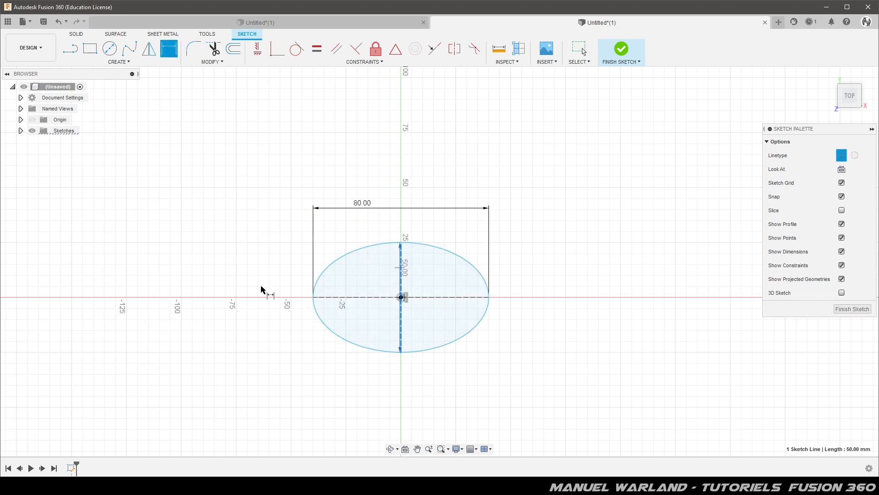
click(281, 284)
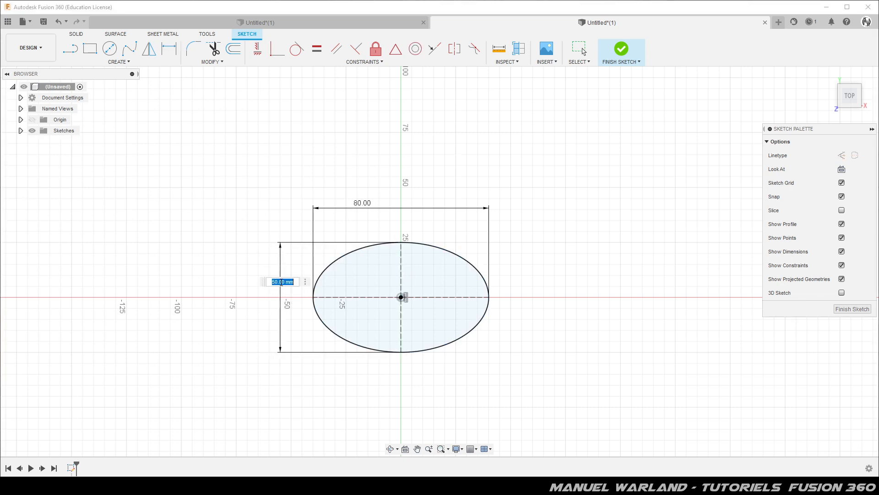
key(Return)
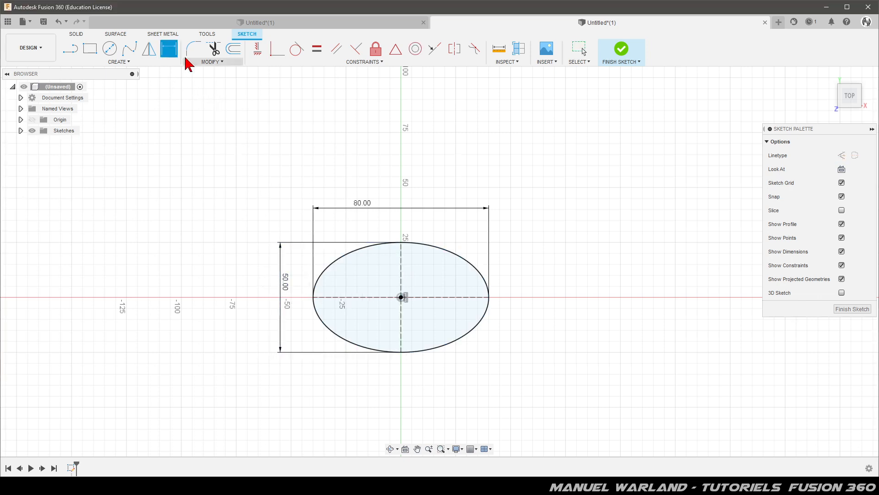
- Offset the ellipse 2 mm inward
click(234, 49)
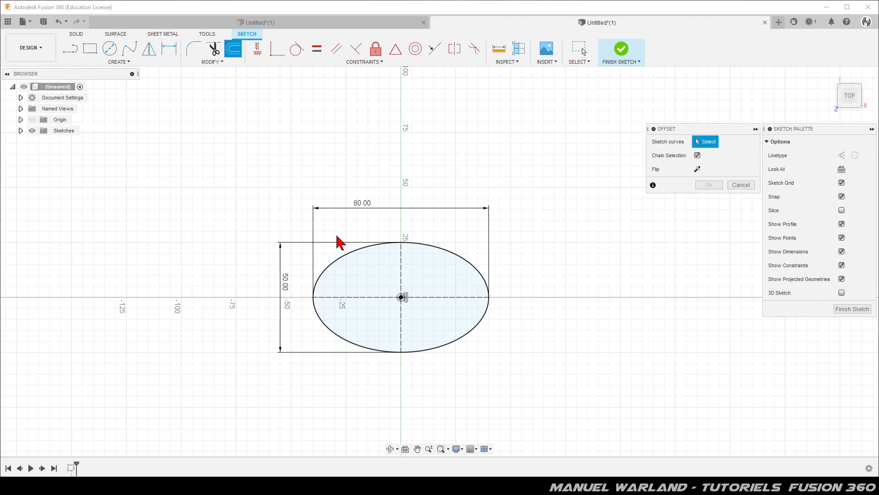
click(352, 255)
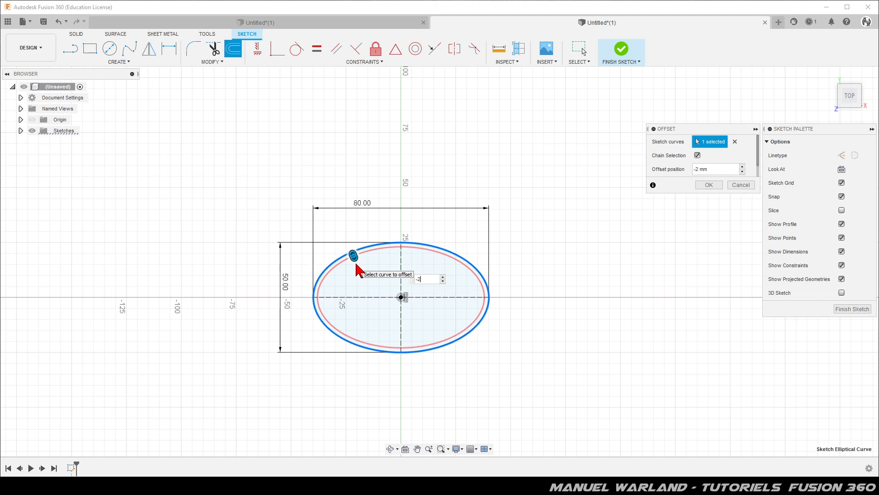
key(Return)
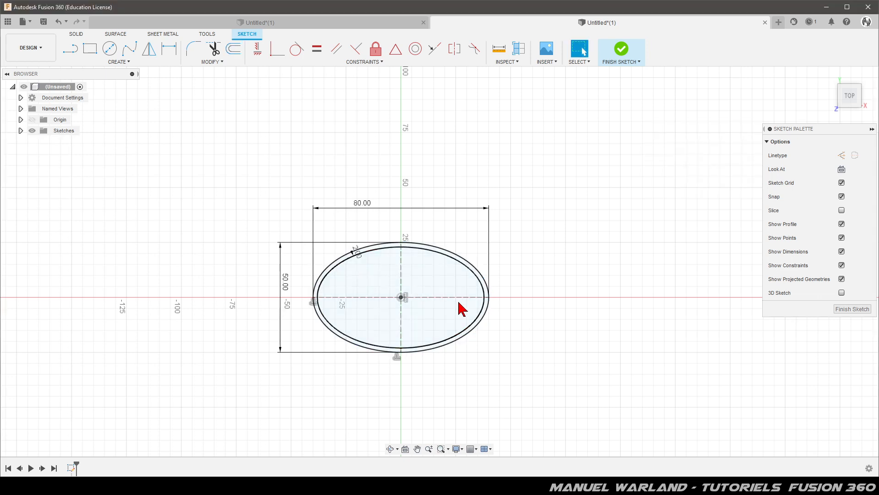
- Draw a 60 mm horizontal line from the outer ellipse's uppermost point in the positive X direction
click(70, 53)
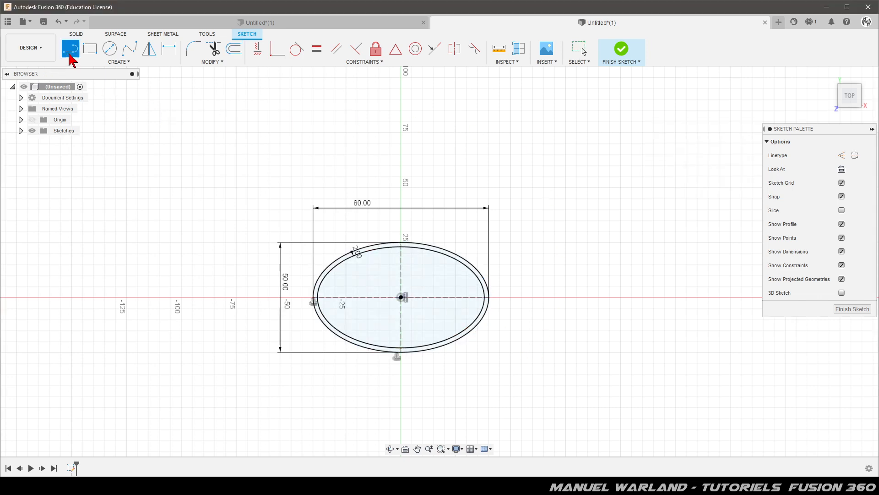
click(401, 245)
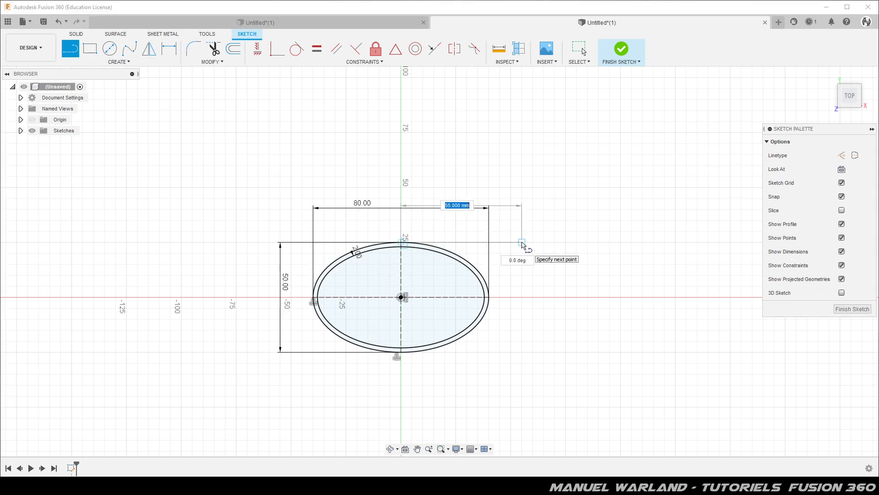
key(Tab)
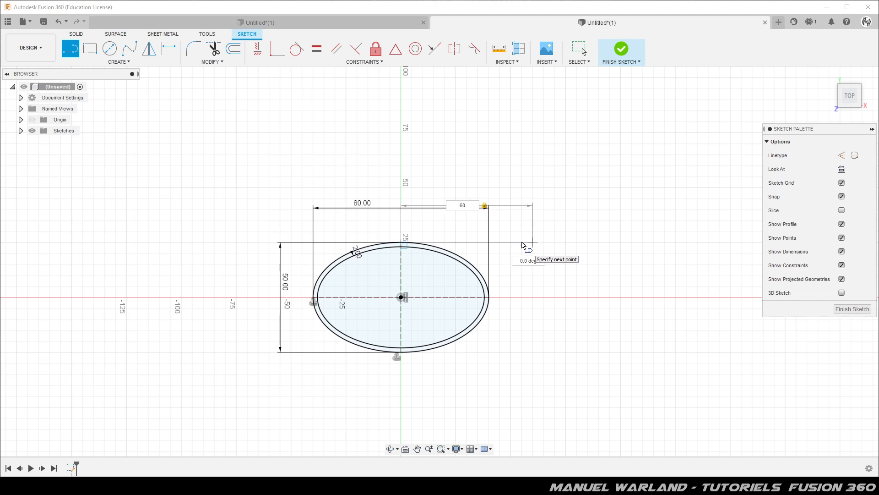
key(Return)
- Close the outline with a 50 mm vertical line down from the 60 mm line's end and a horizontal line back to the ellipse's lowest point
click(71, 50)
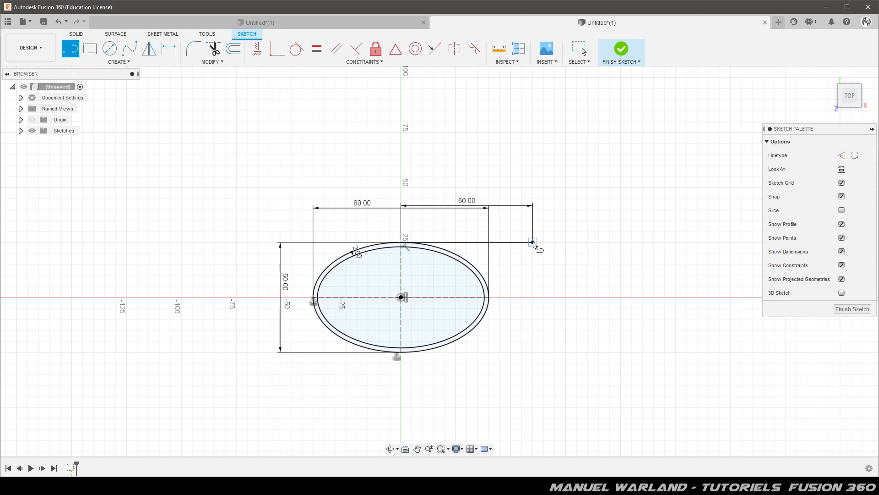
click(532, 243)
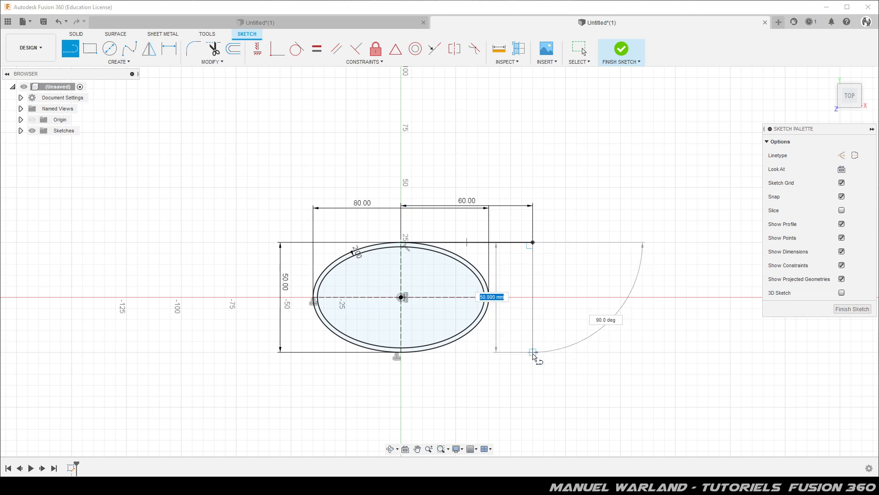
click(533, 352)
click(402, 353)
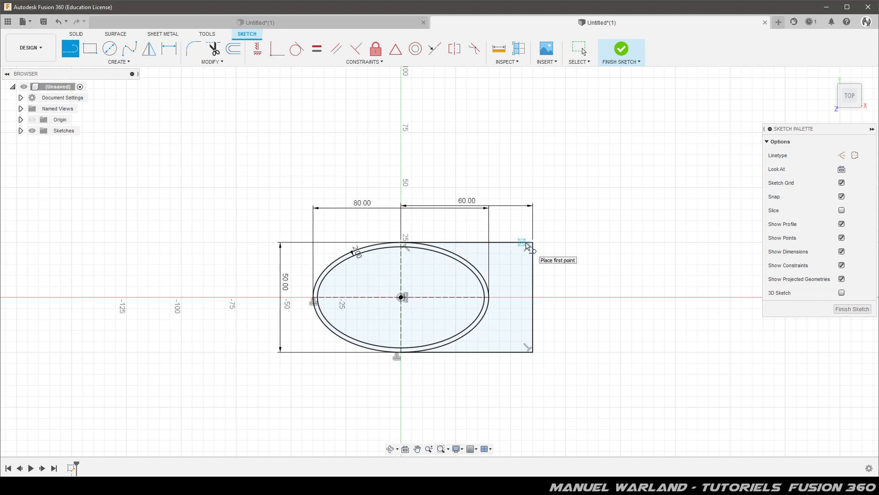
- Draw a vertical line across the rectangular section, about 3 mm inside its straight end edge
scroll(526, 246, up, 5)
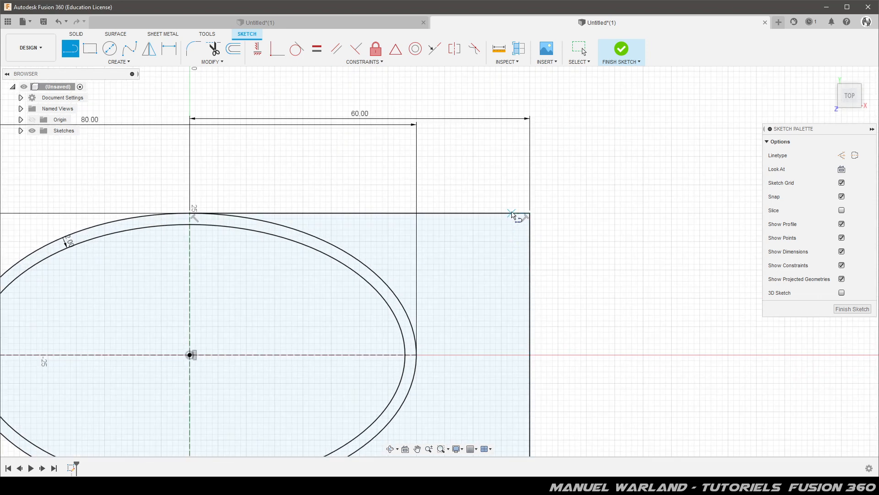
drag(512, 217, 515, 425)
scroll(521, 290, down, 3)
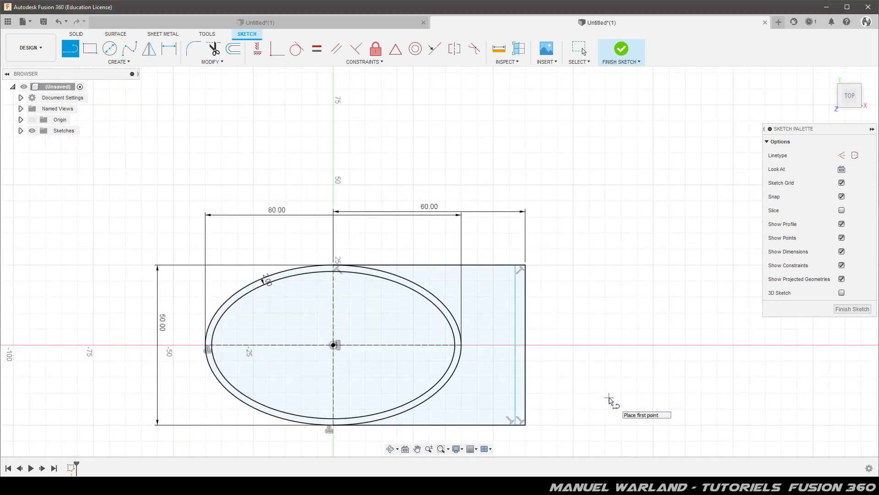
- Dimension the distance between the inner vertical line and the straight end edge to 2 mm
key(d)
click(524, 321)
click(526, 322)
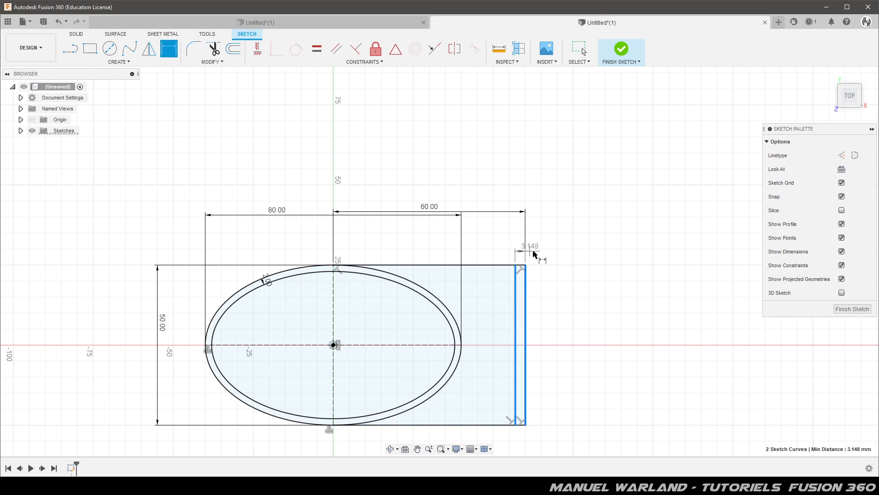
click(536, 251)
text(2)
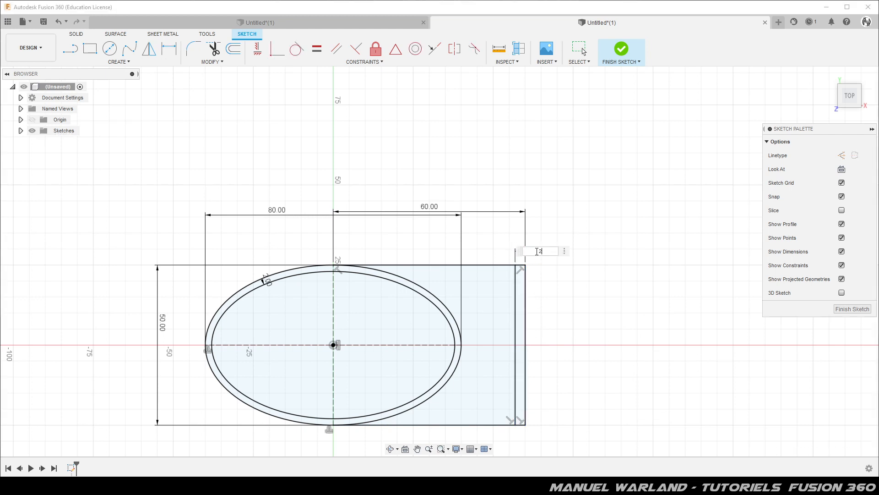
key(Return)
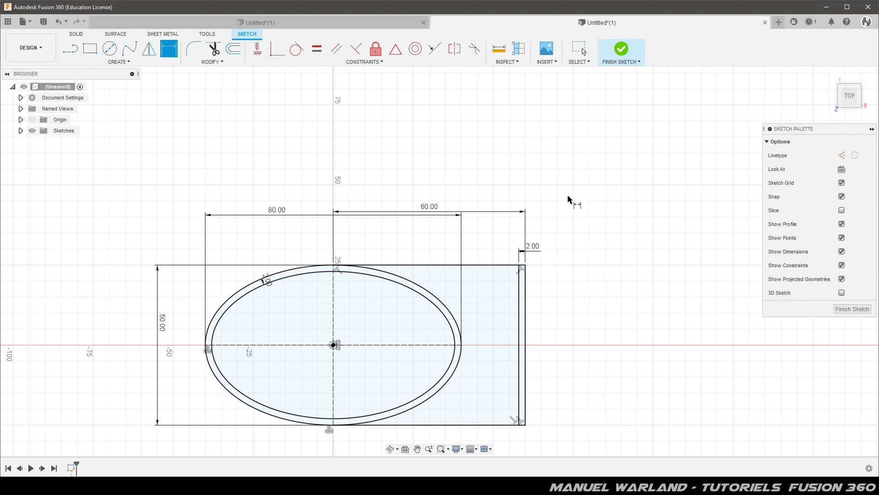
- Enable 3D sketching and draw a 20 mm line straight down from the origin, perpendicular to the ellipse, on the vertical XZ plane
scroll(591, 188, down, 1)
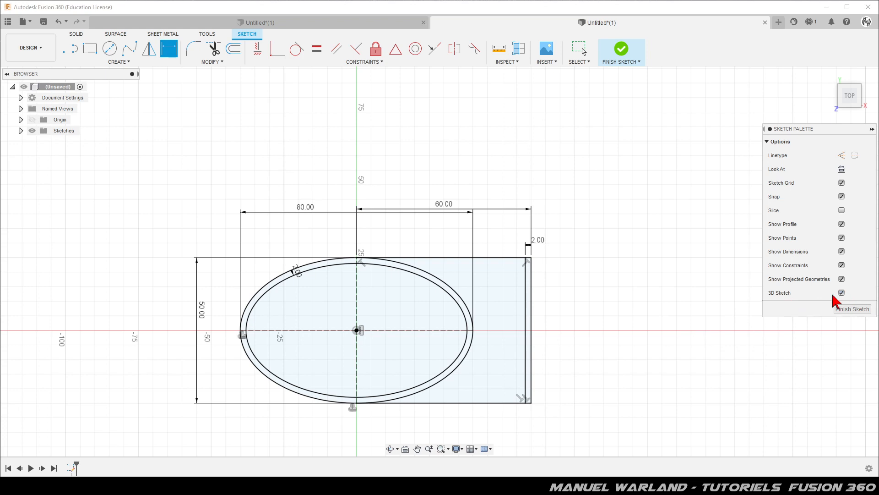
click(71, 48)
mouse_move(310, 314)
shift+middle_down()
mouse_move(301, 242)
mouse_move(298, 257)
shift+middle_up()
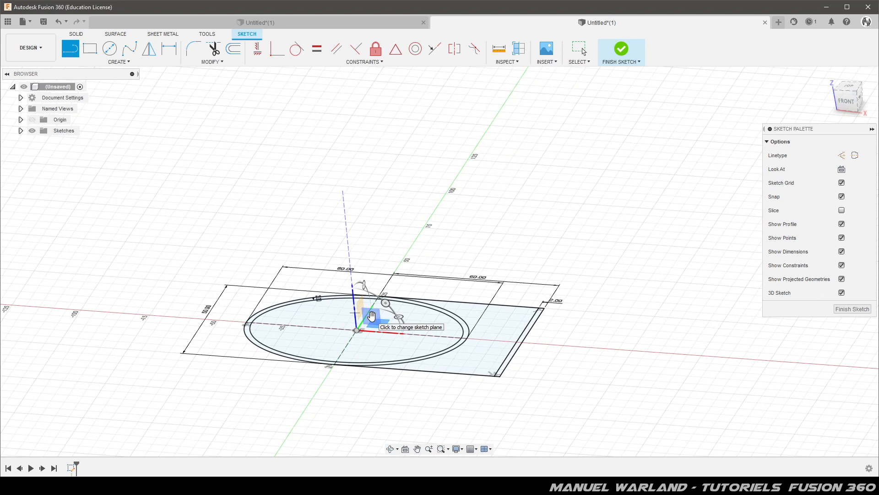
click(371, 316)
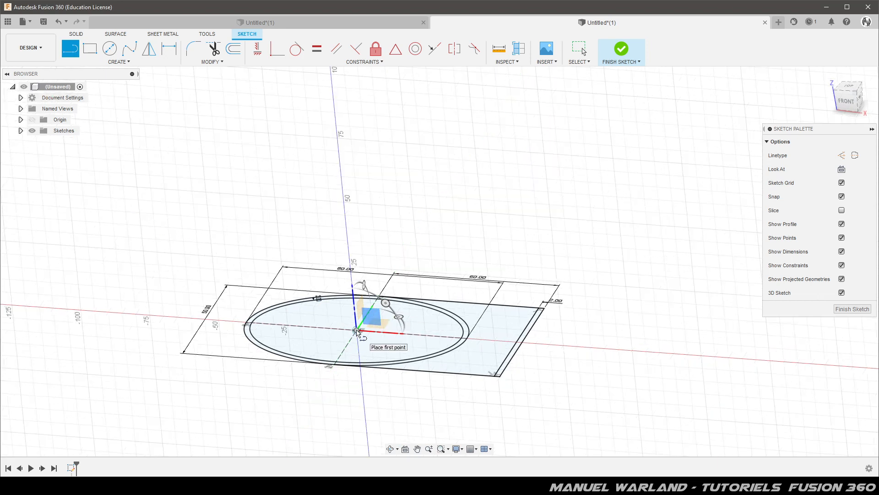
click(356, 330)
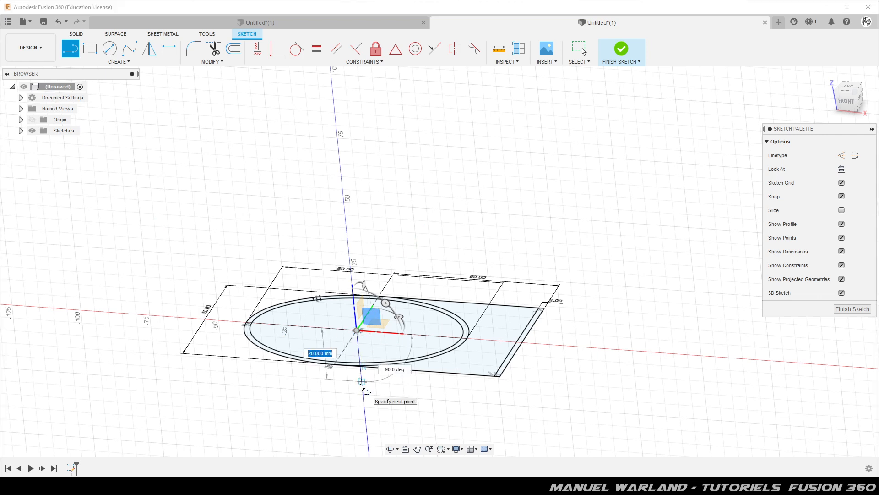
text(20)
key(Return)
key(Escape)
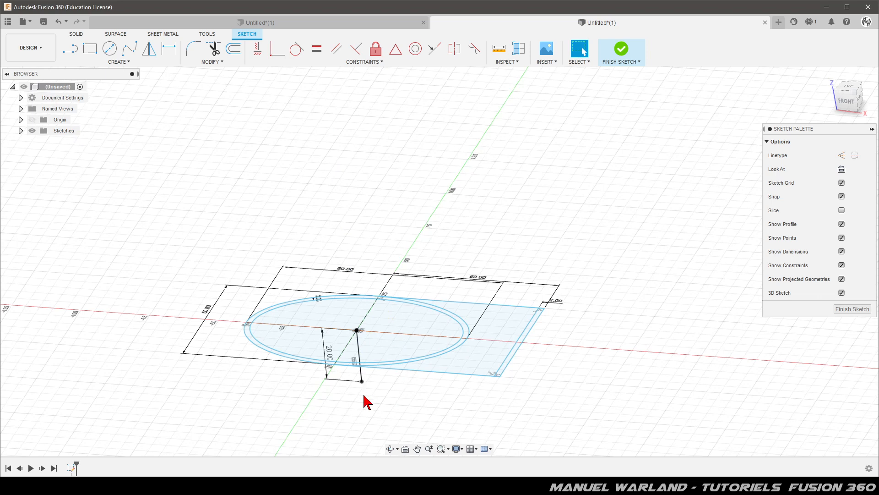
- Place a sketch point on the 20 mm vertical line, slightly above its lower end
click(118, 62)
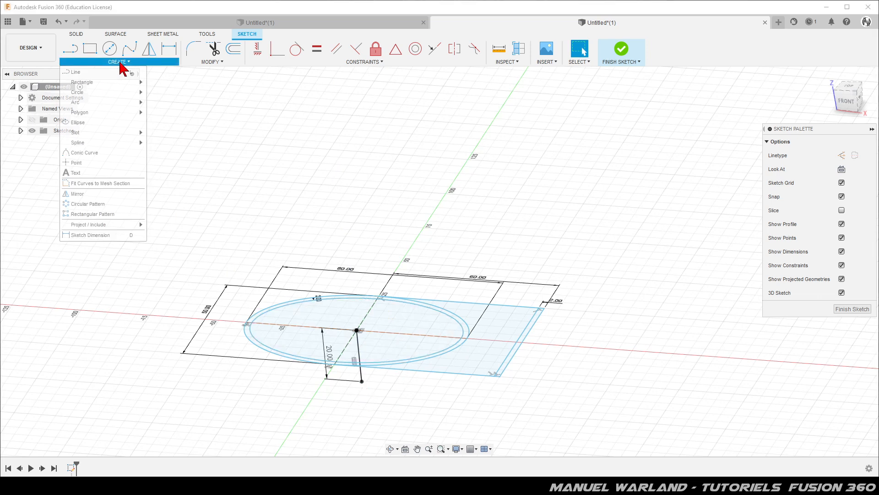
click(77, 163)
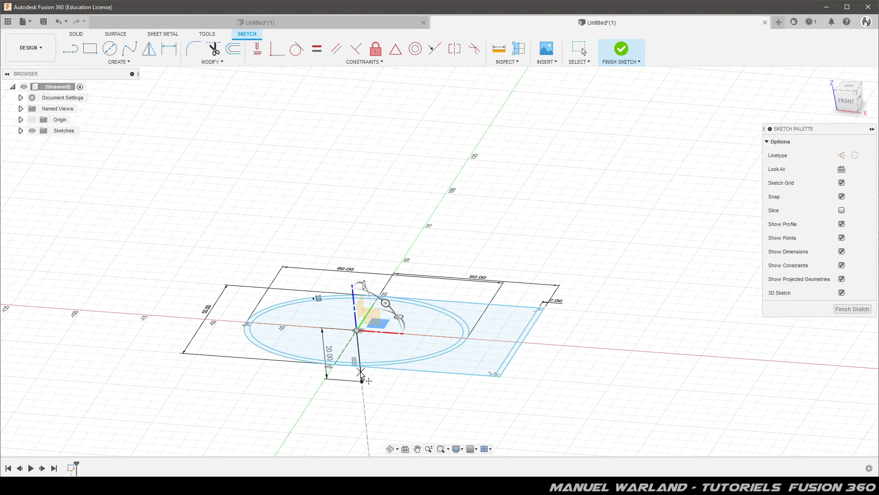
click(361, 373)
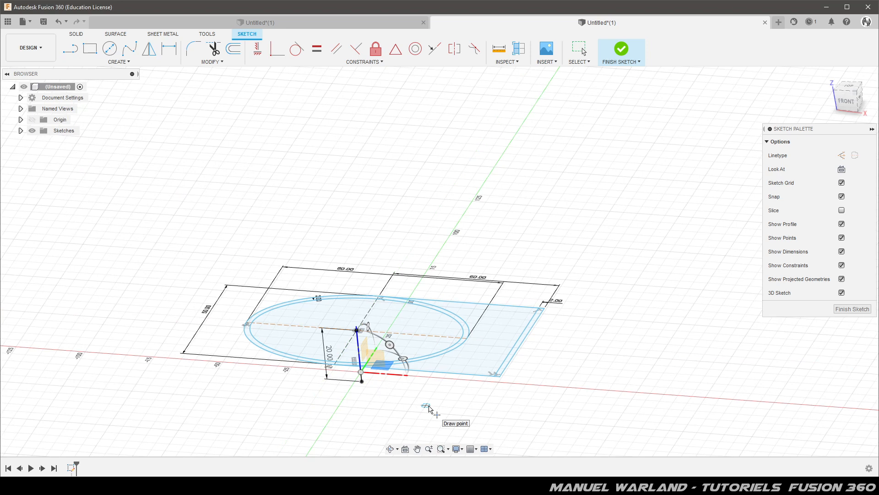
- Dimension the distance between the sketch point and the vertical line's lower end to 2 mm
key(Escape)
key(d)
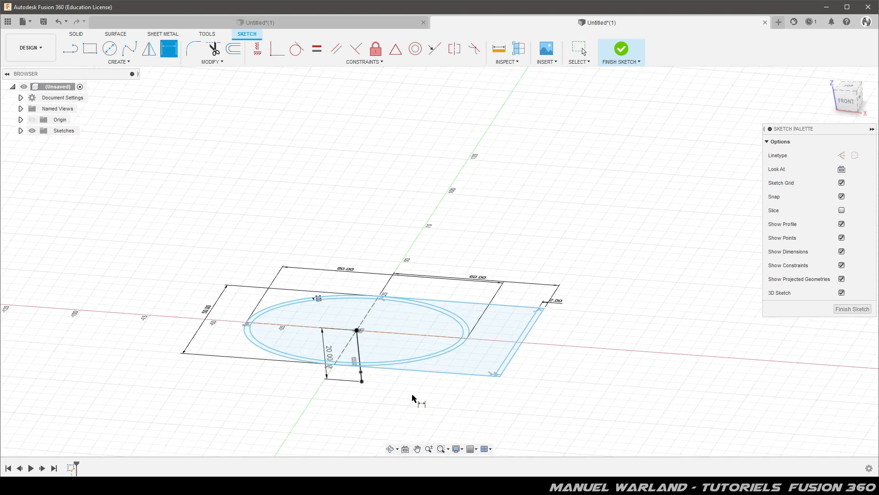
click(361, 372)
click(362, 381)
click(376, 393)
text(2)
key(Return)
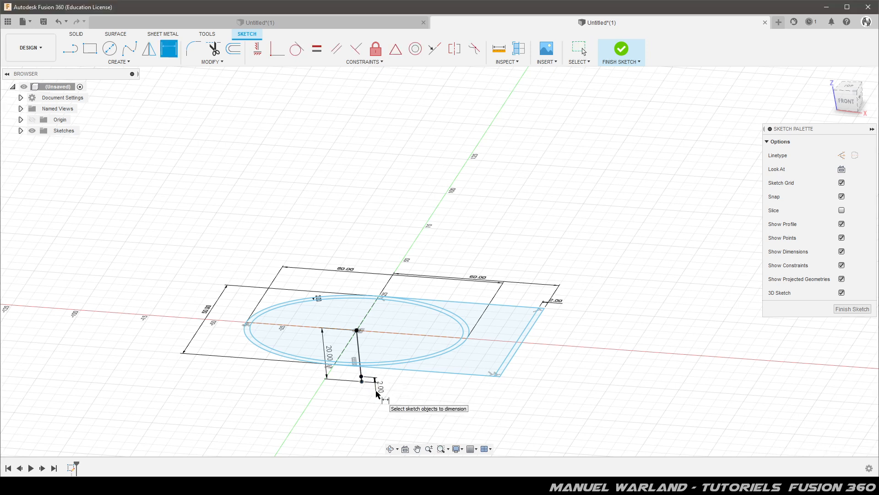
key(Escape)
- Convert the 20 mm vertical line to construction geometry and finish the sketch
click(359, 353)
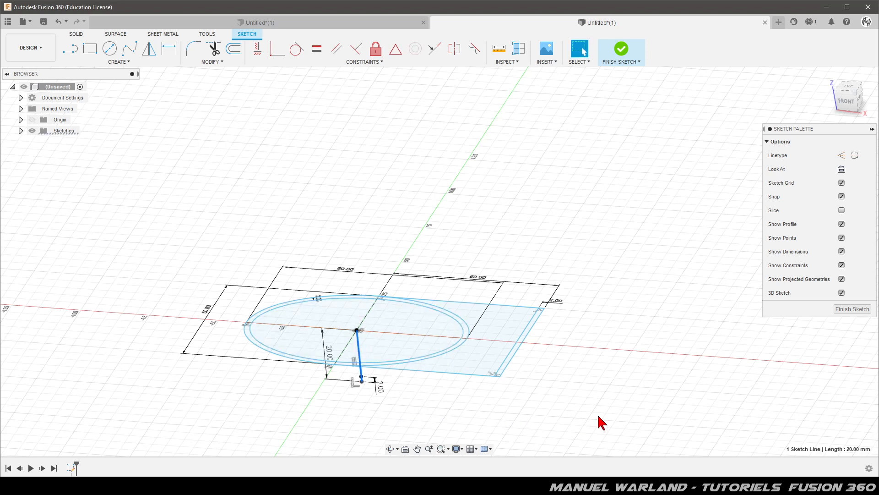
key(x)
click(860, 317)
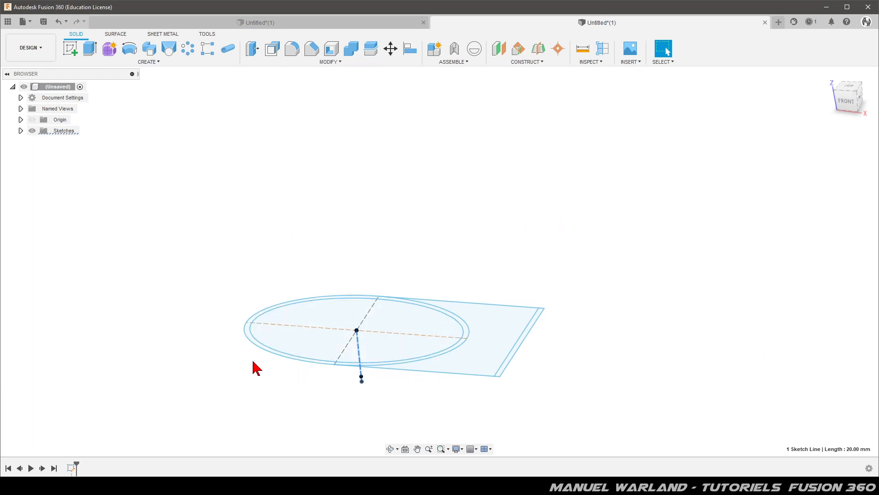
- Extrude all four sketch profiles, covering the ellipses and the rectangular section, by -2 mm as a new body
click(86, 52)
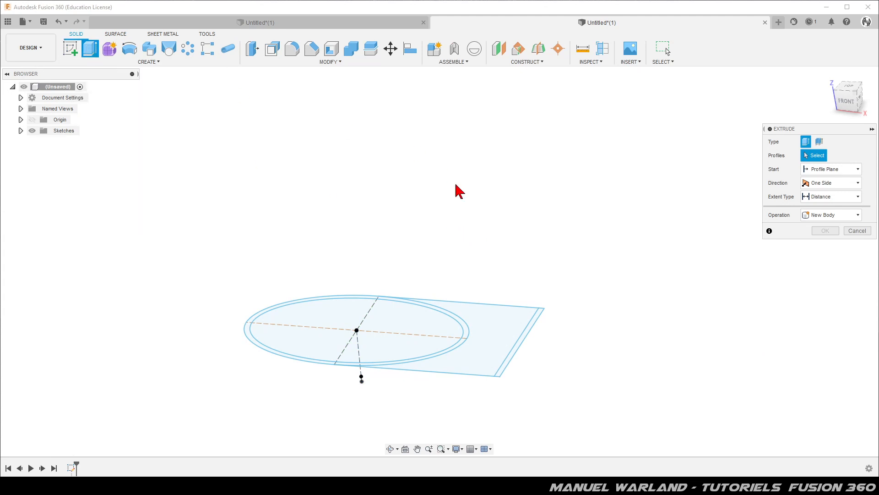
click(250, 338)
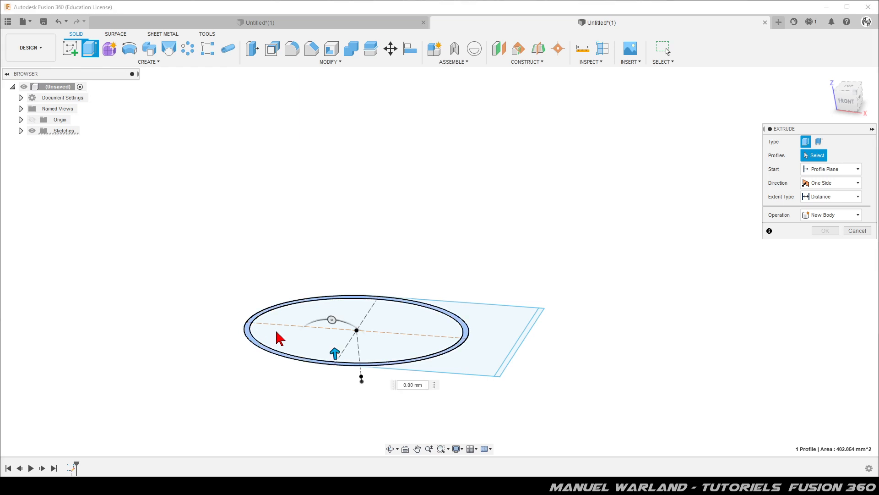
click(300, 338)
click(497, 334)
click(536, 336)
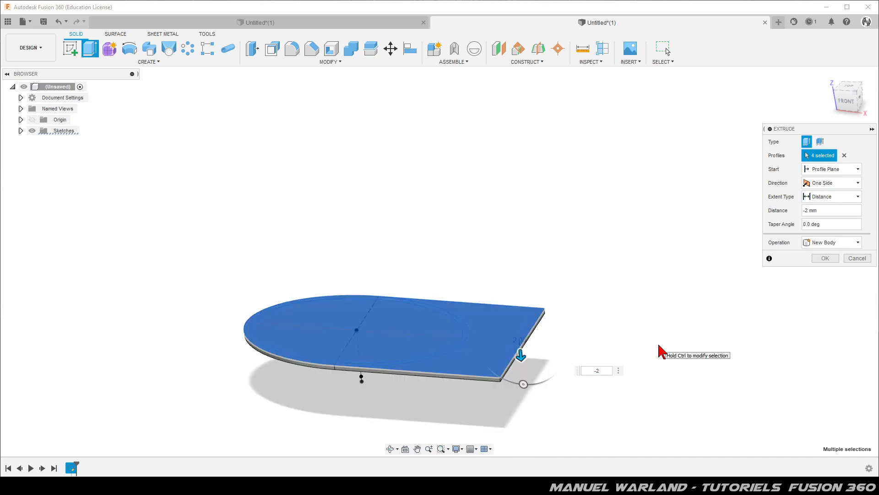
key(Return)
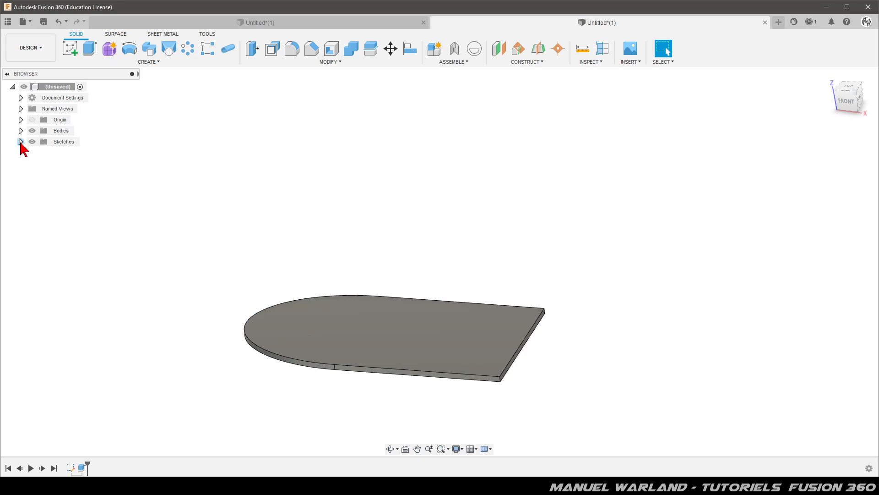
- Show the sketch again and loft the full outer ellipse to the vertical line's lower endpoint, using Point Tangent and the Join operation
click(21, 141)
click(41, 153)
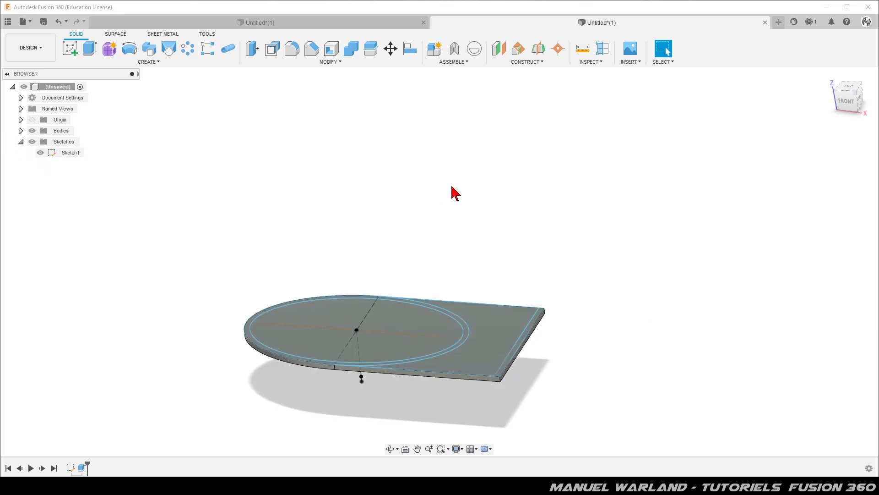
click(172, 50)
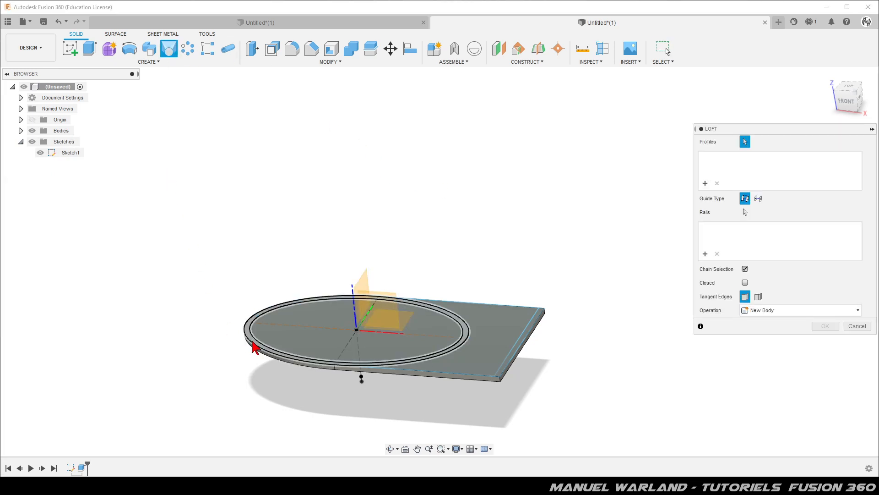
click(262, 338)
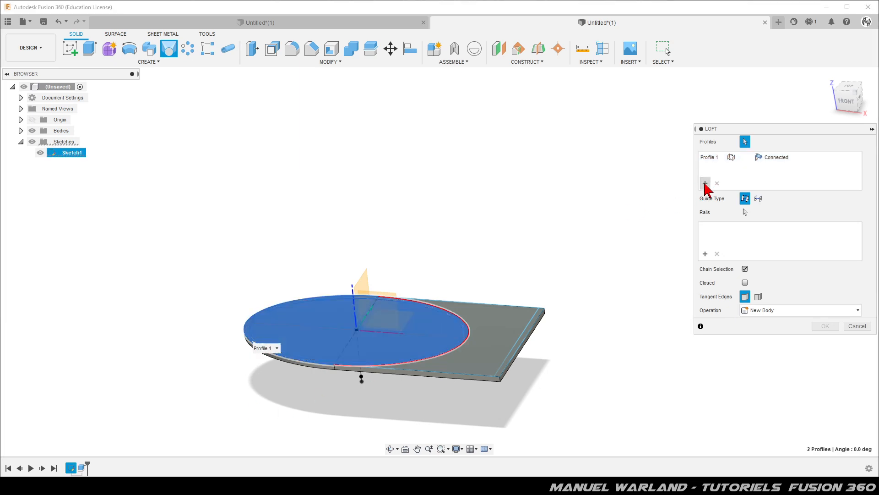
click(362, 381)
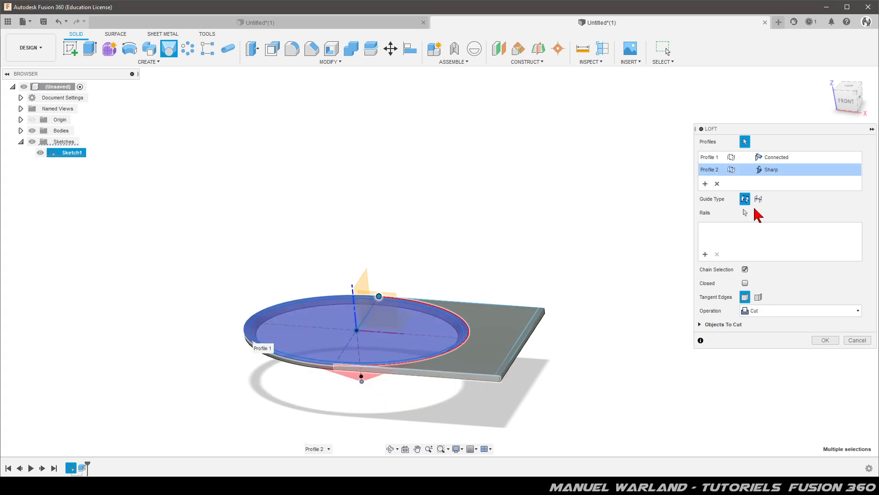
click(774, 170)
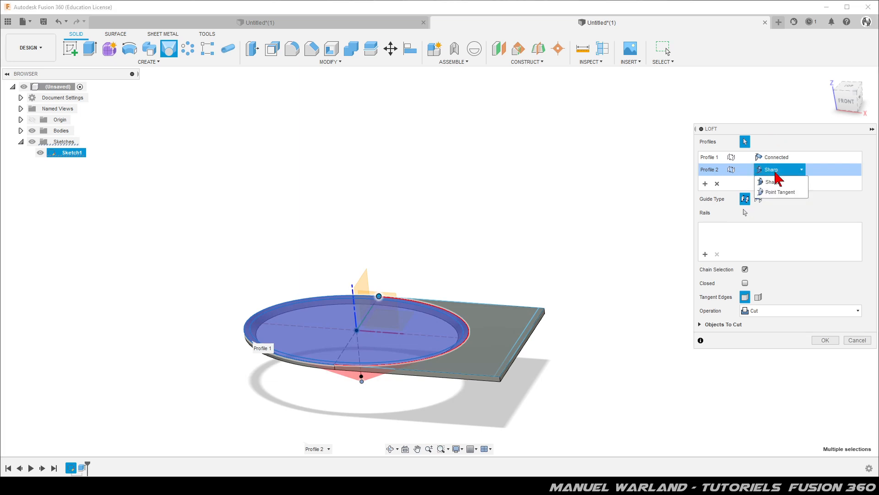
click(774, 192)
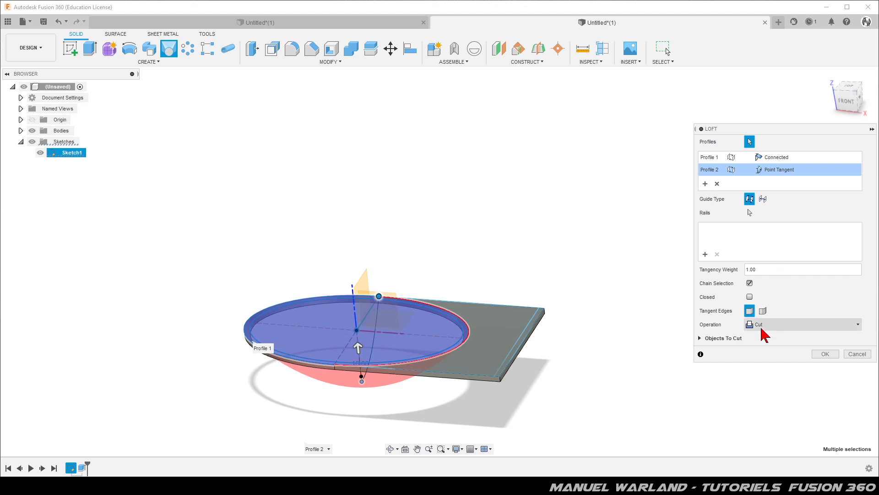
click(772, 326)
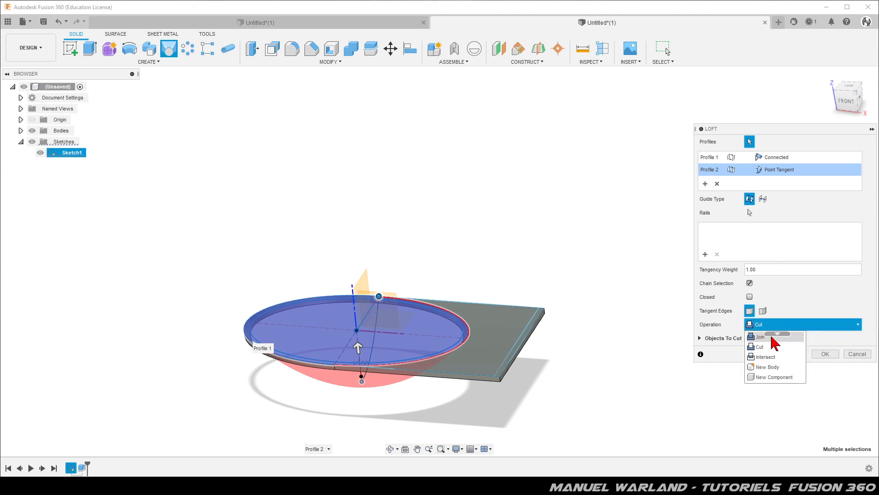
click(772, 337)
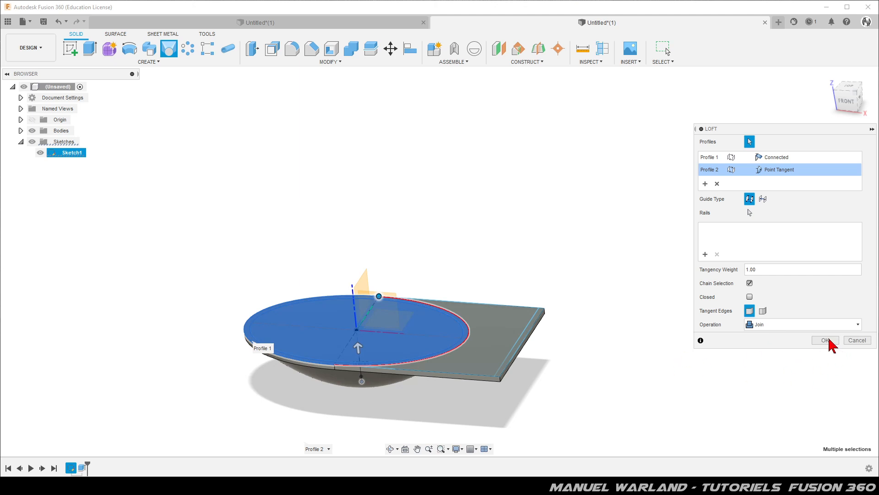
click(826, 340)
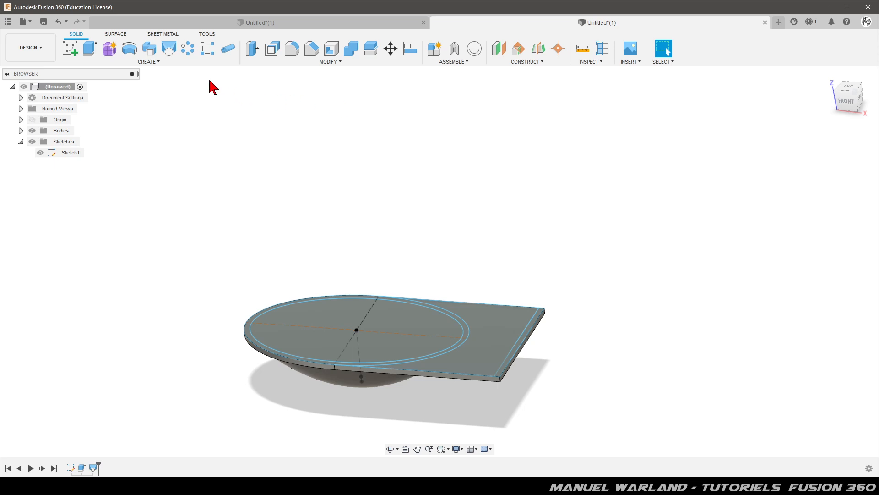
- Loft the inner ellipse to the upper point on the vertical line as a cut, with the point end set to Point Tangent
click(169, 49)
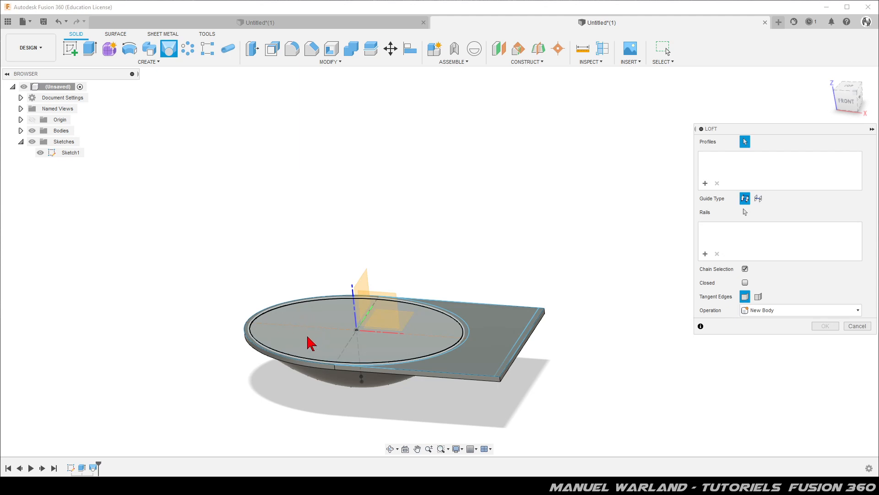
click(308, 339)
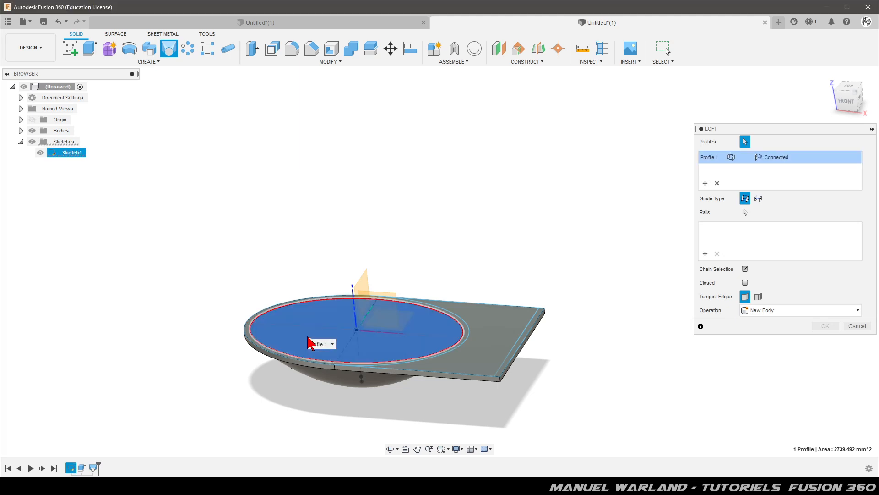
click(711, 181)
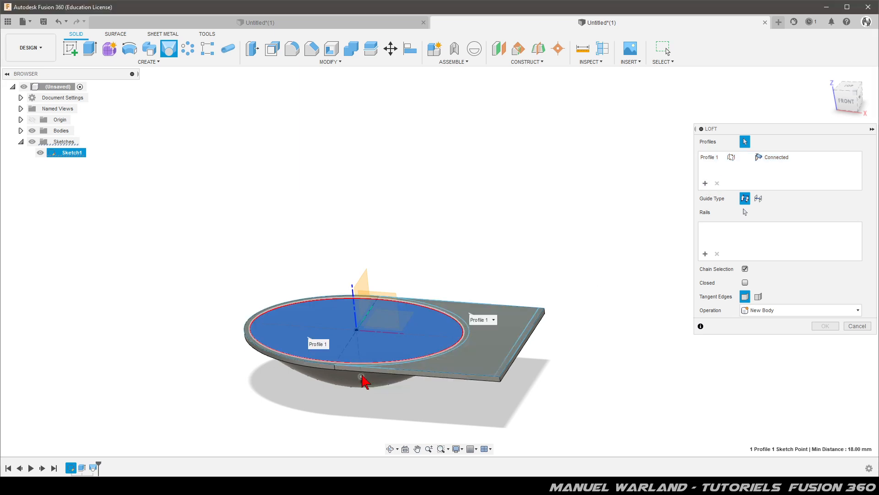
click(361, 376)
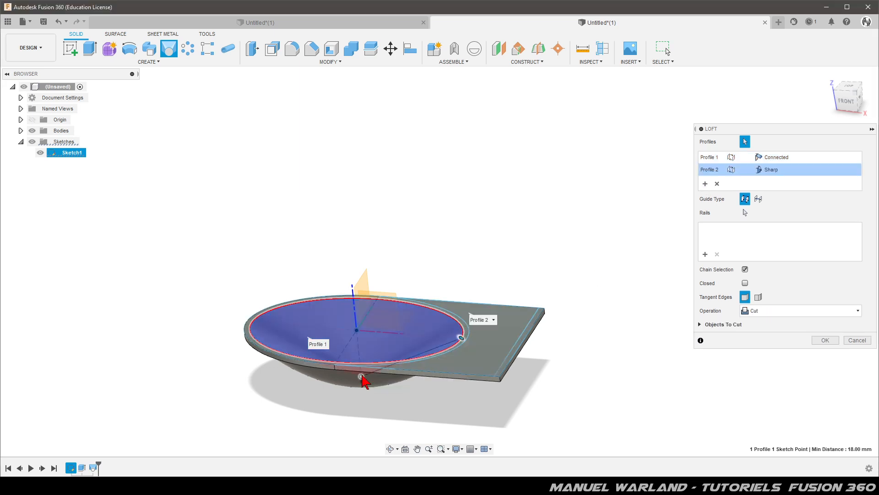
click(771, 171)
click(793, 190)
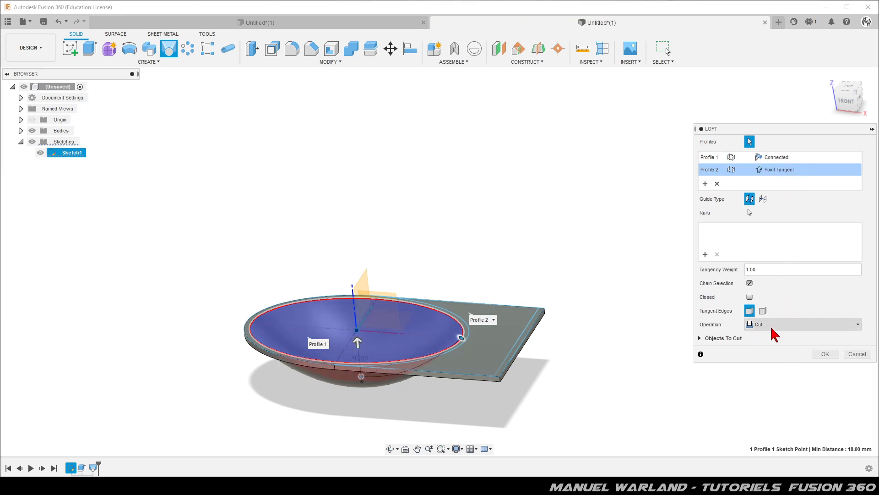
click(826, 354)
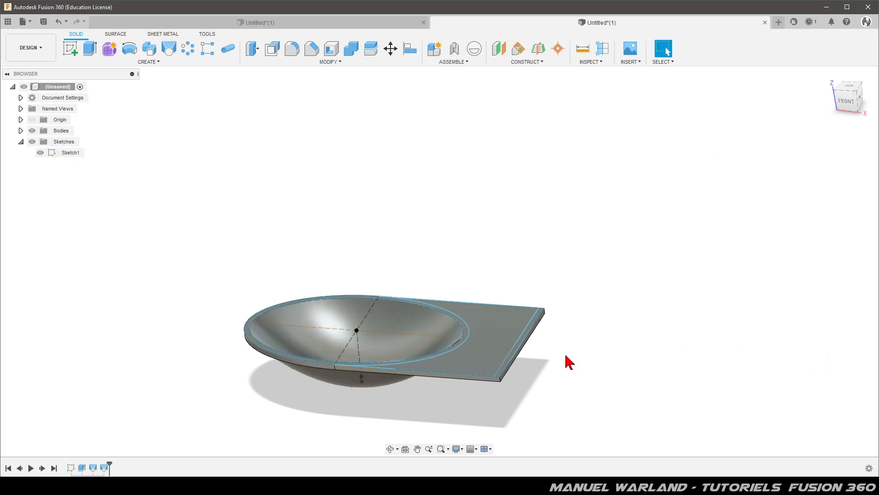
- Extrude the narrow strip at the plate's straight end by -10 mm, starting from the plate's underside face and joined to the body
scroll(536, 390, up, 4)
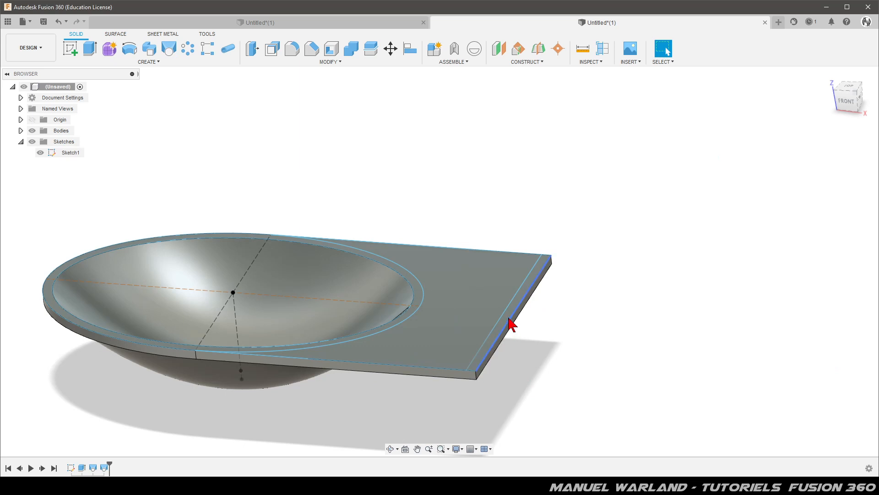
click(509, 319)
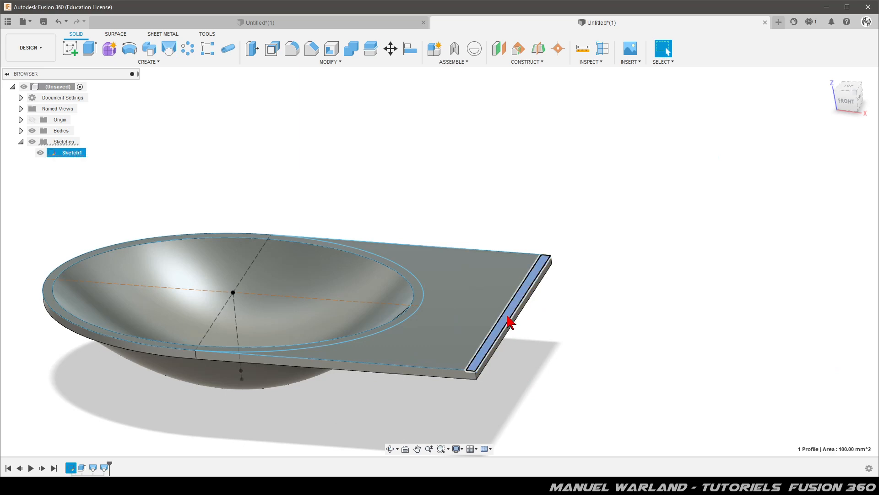
click(91, 54)
shift+middle_drag(523, 384, 508, 339)
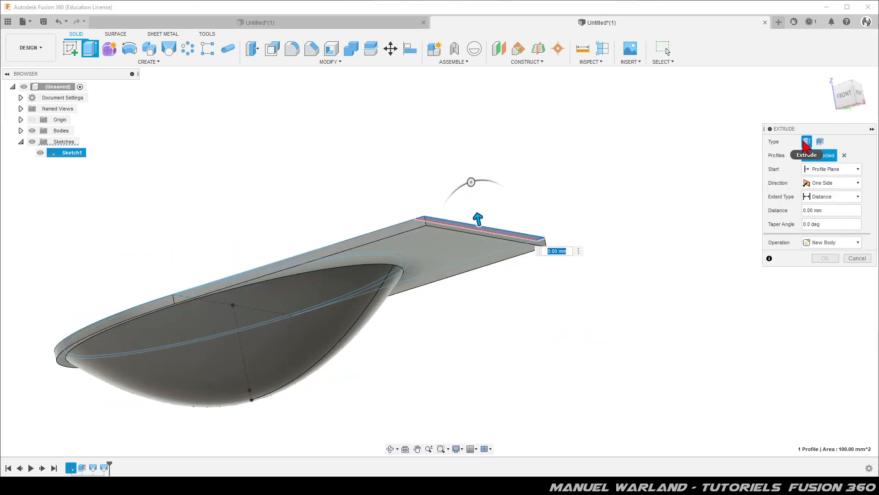
click(823, 170)
click(826, 203)
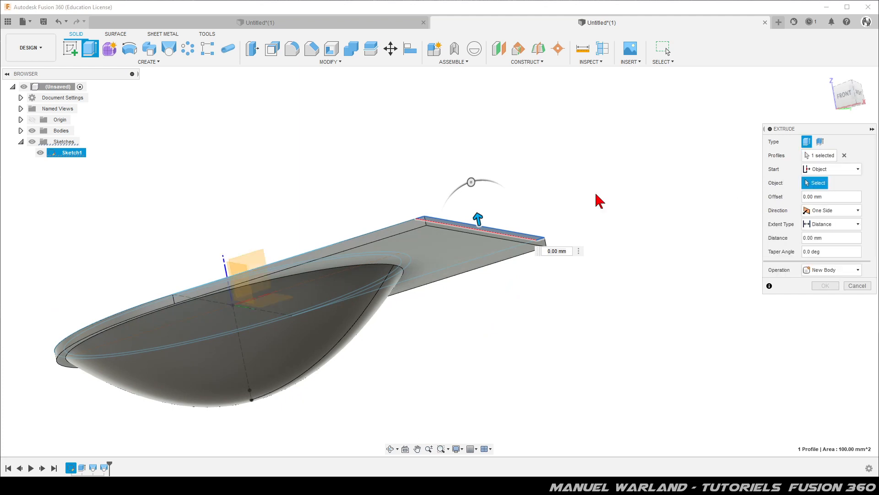
click(441, 253)
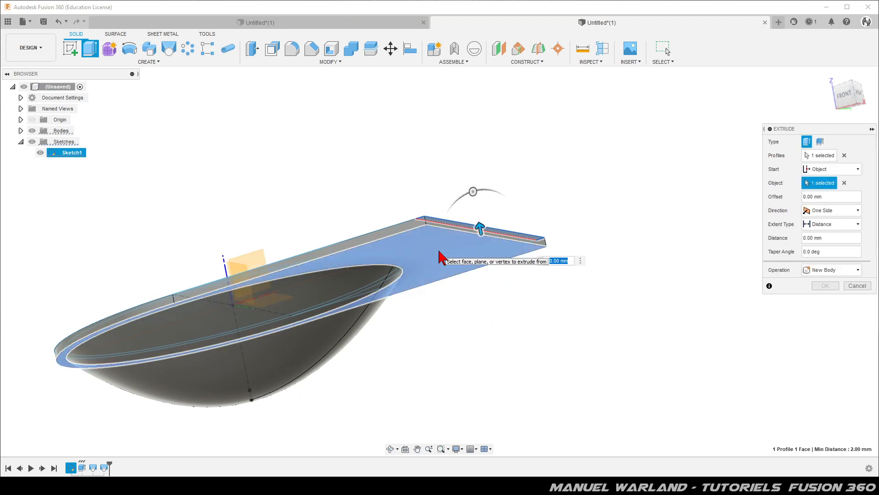
double_click(838, 238)
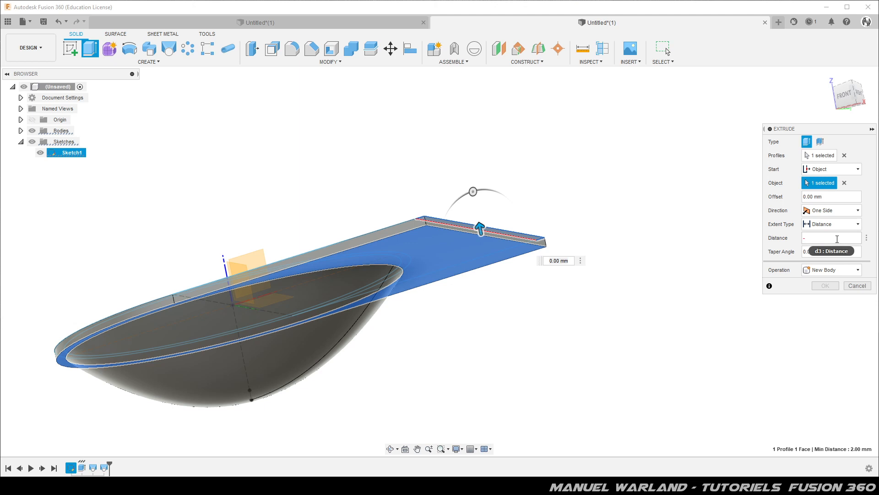
text(-10)
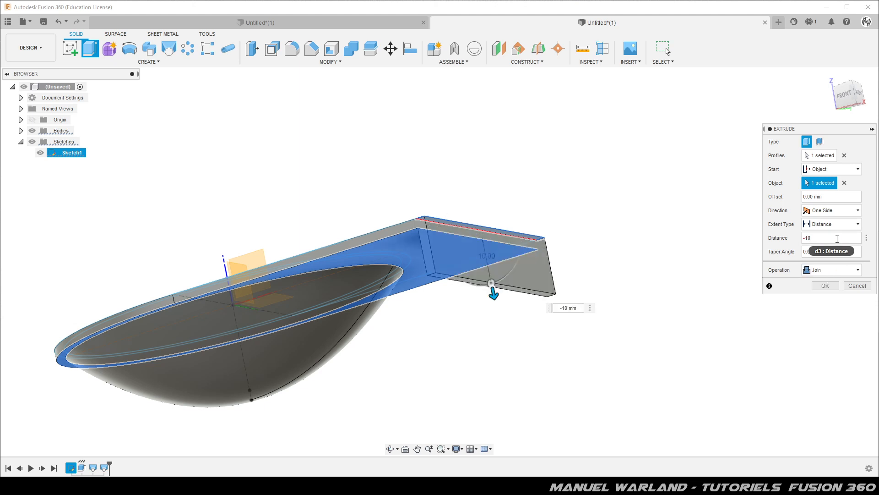
key(Return)
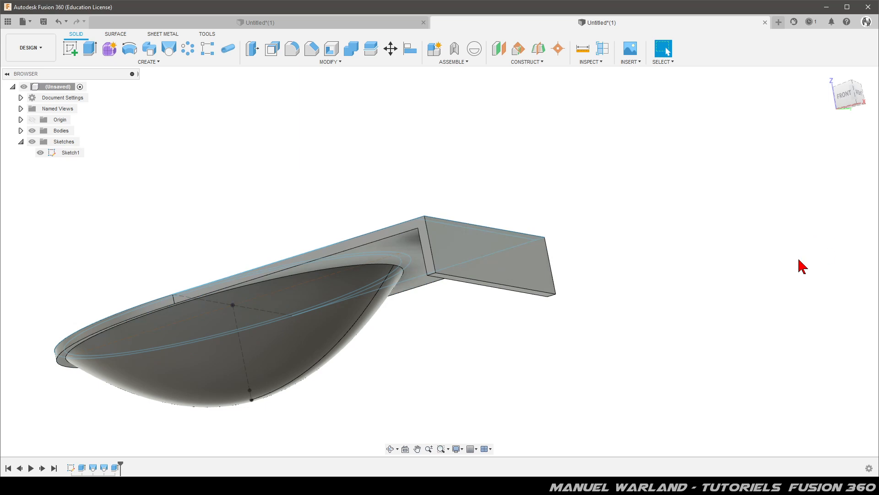
- Hide the sketch and view the finished bowl from above
click(40, 153)
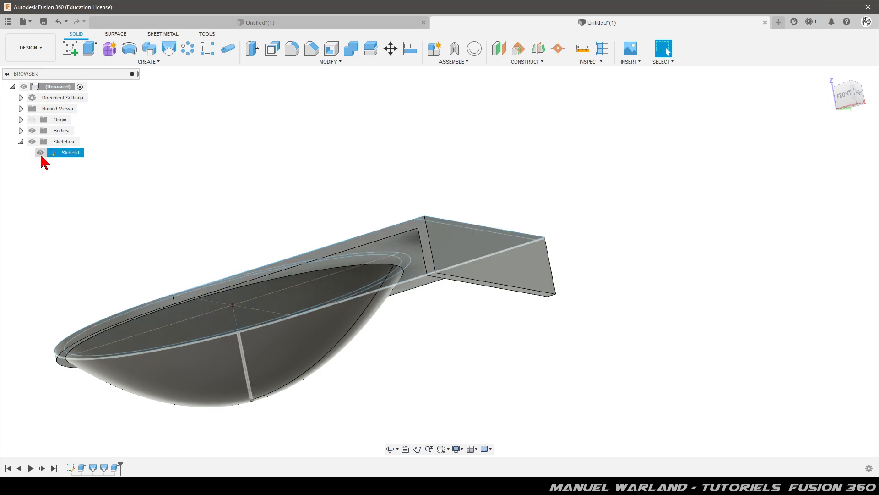
click(40, 152)
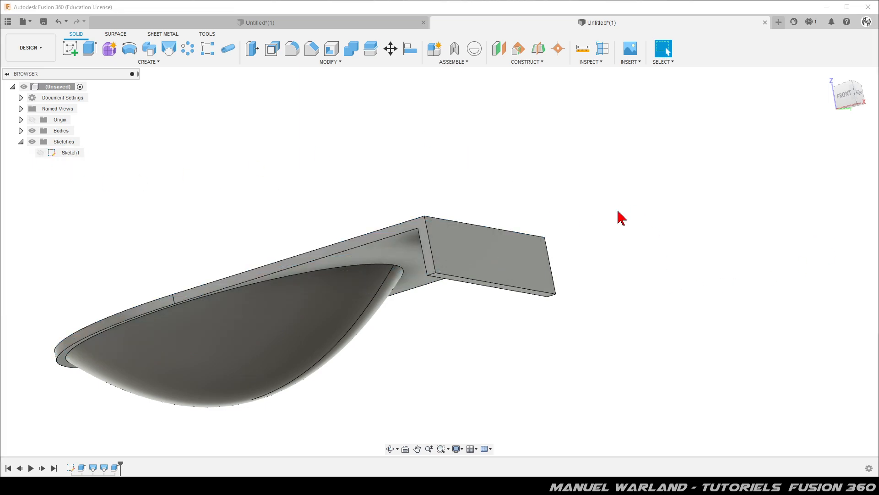
scroll(624, 218, down, 2)
shift+middle_drag(599, 239, 620, 259)
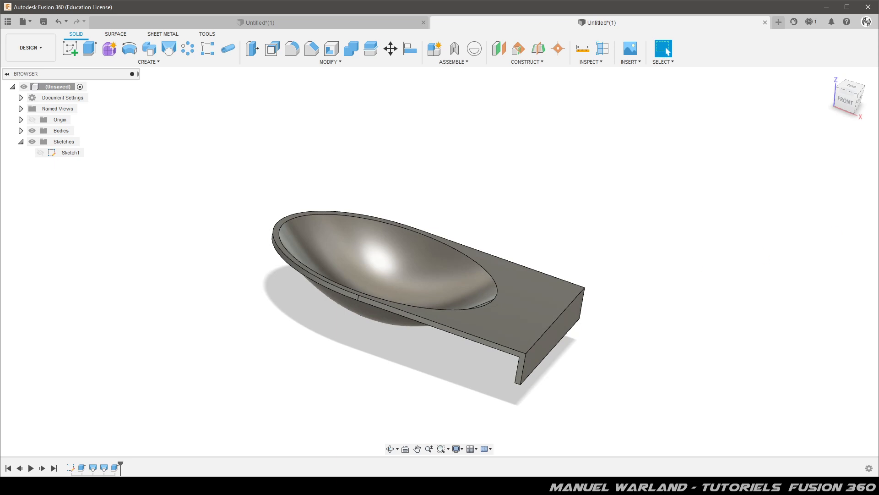